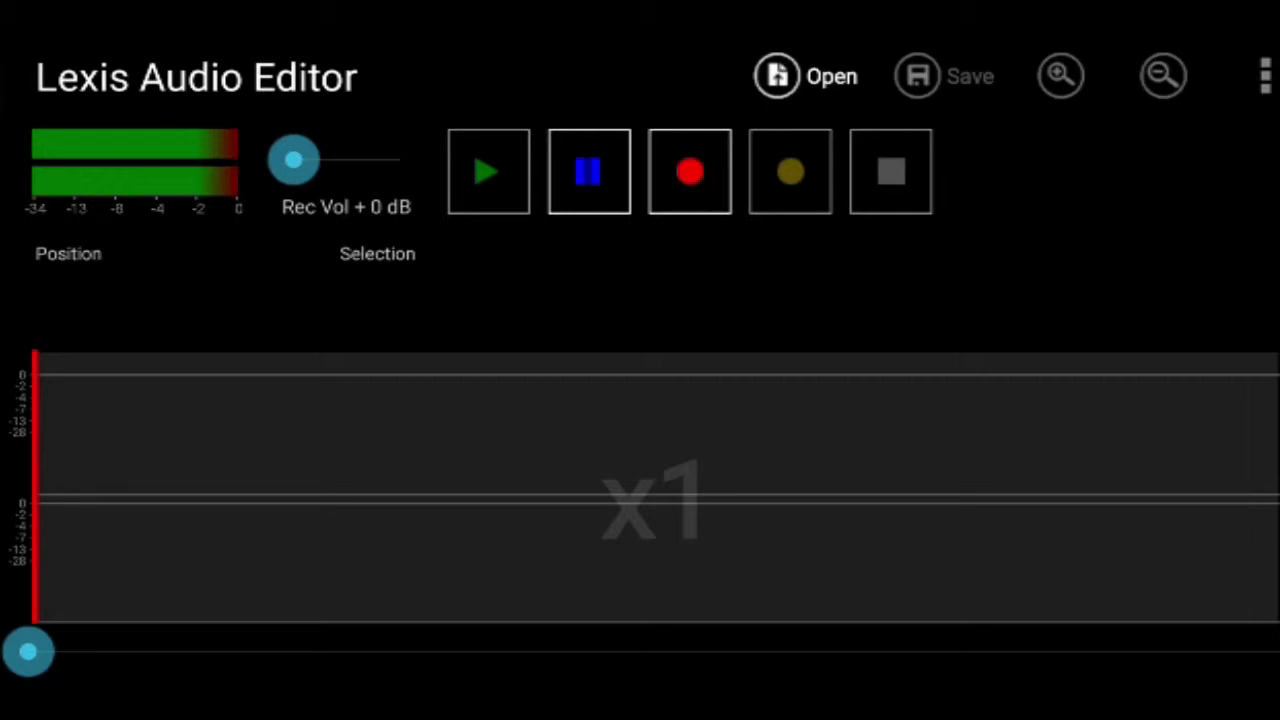
Step: Load the 14.9-second REC20190522234614.mp3 from Recordings and play it through to the end
{"action": "left_click", "coordinate": [805, 76]}
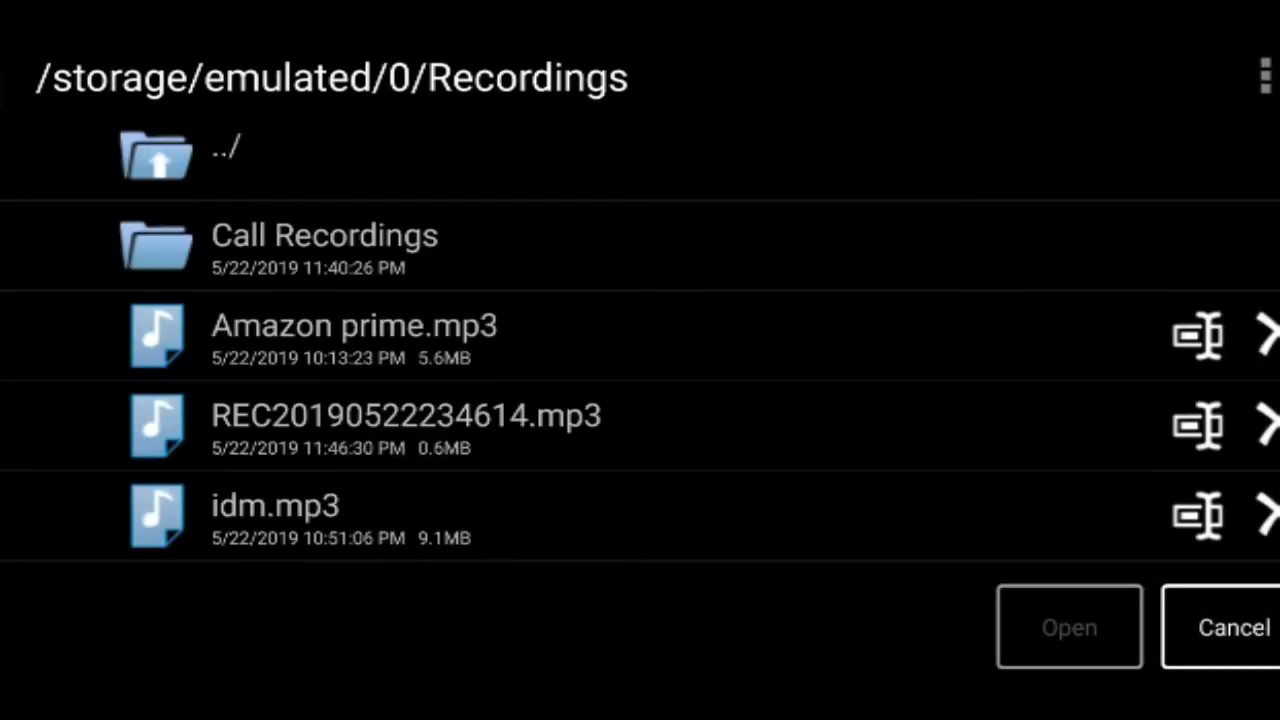
{"action": "left_click", "coordinate": [760, 438]}
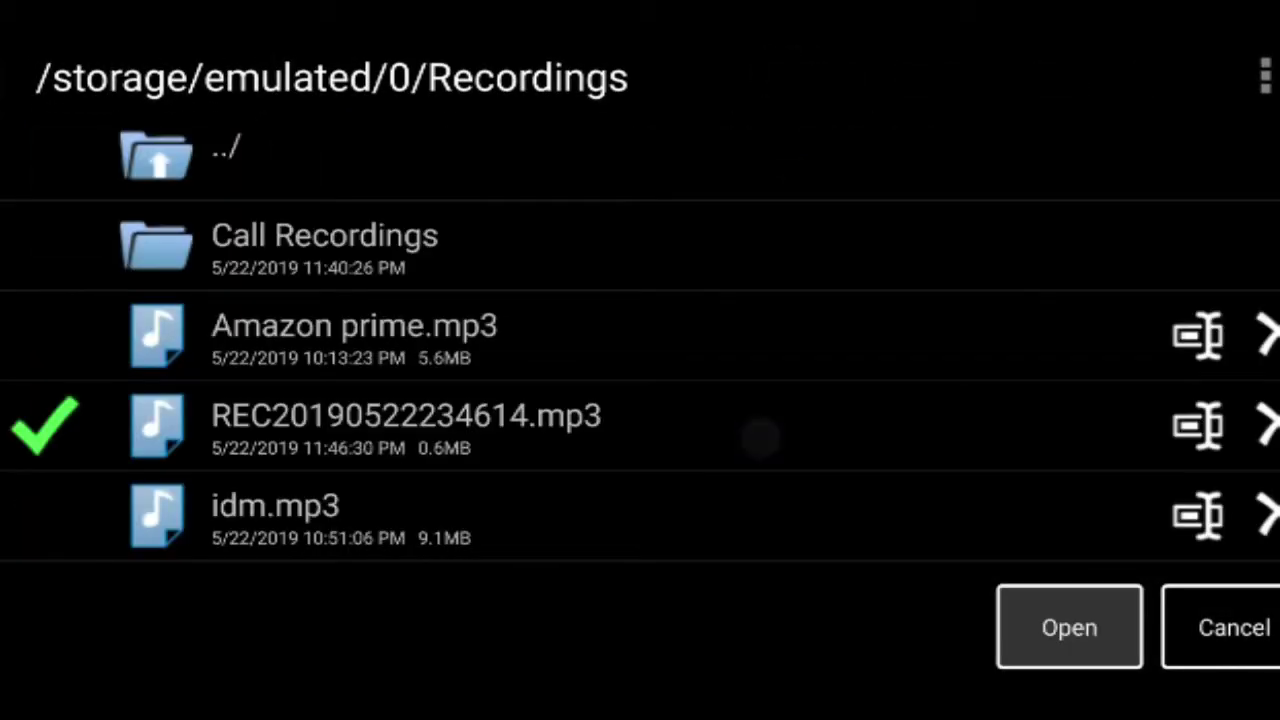
{"action": "left_click", "coordinate": [1069, 627]}
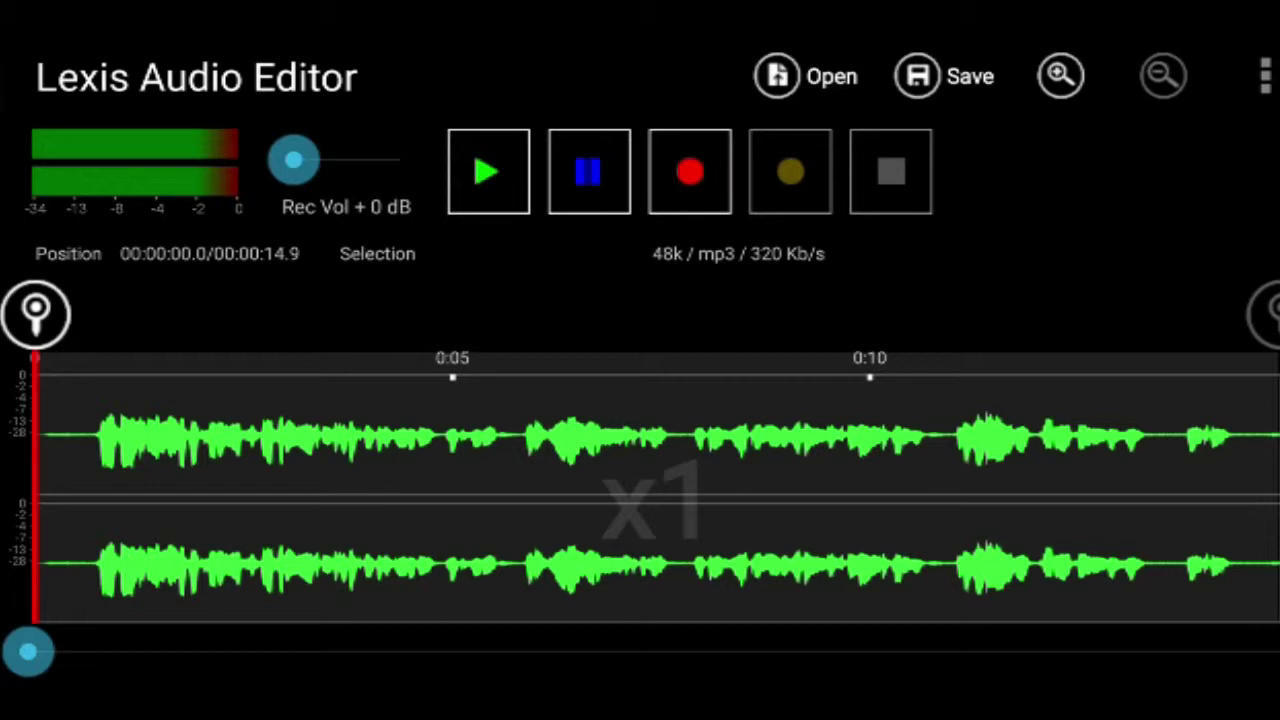
{"action": "left_click", "coordinate": [488, 172]}
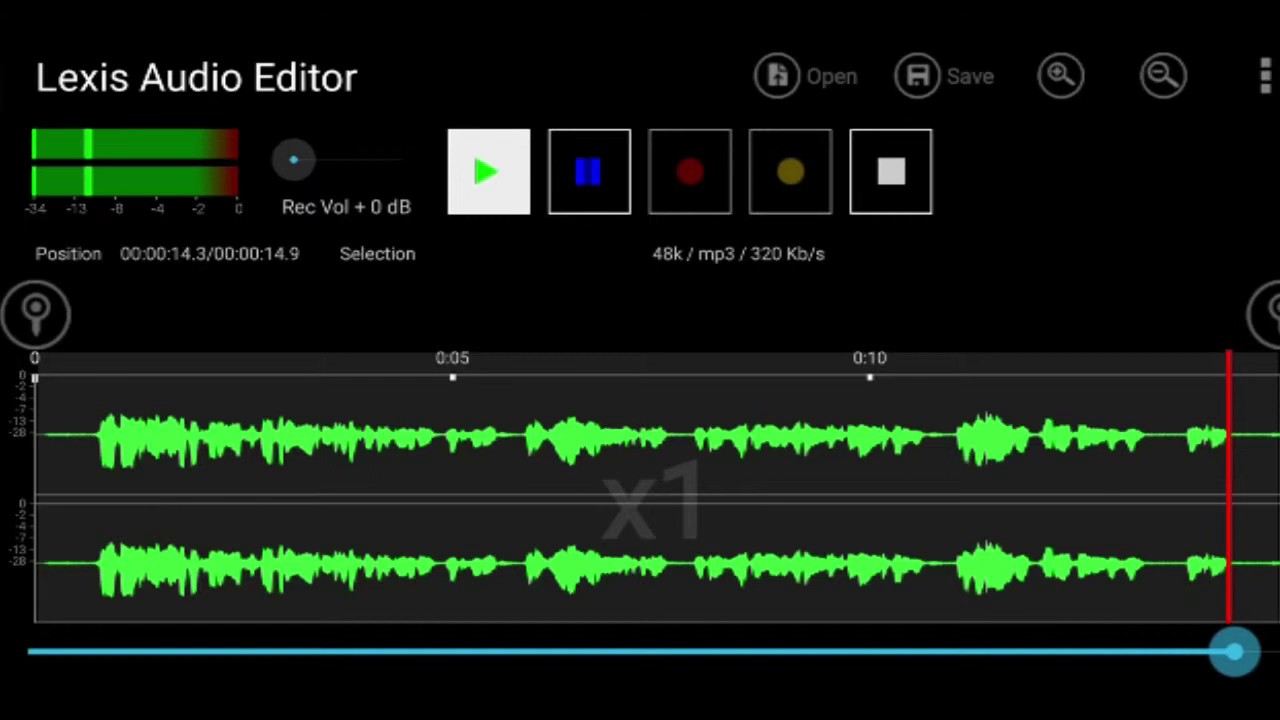
{"action": "left_click", "coordinate": [890, 172]}
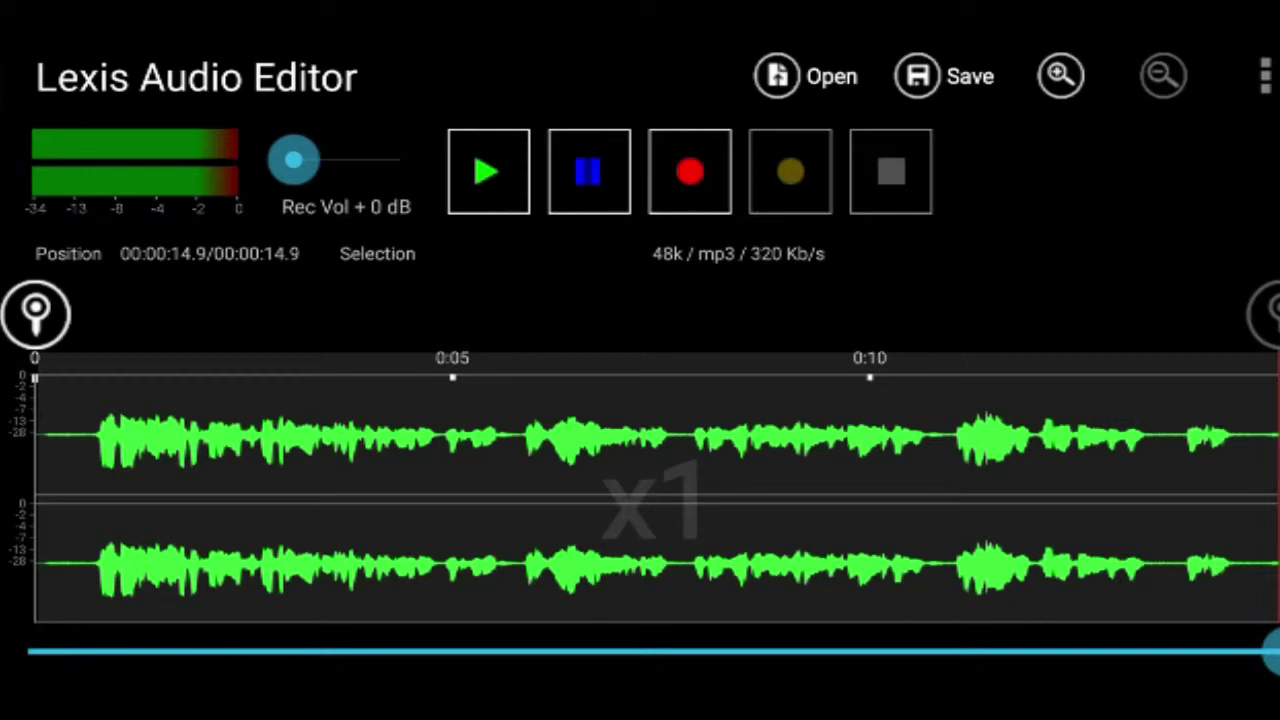
Step: Apply the Normalize effect to the recording and play the louder result back
{"action": "left_click", "coordinate": [1262, 76]}
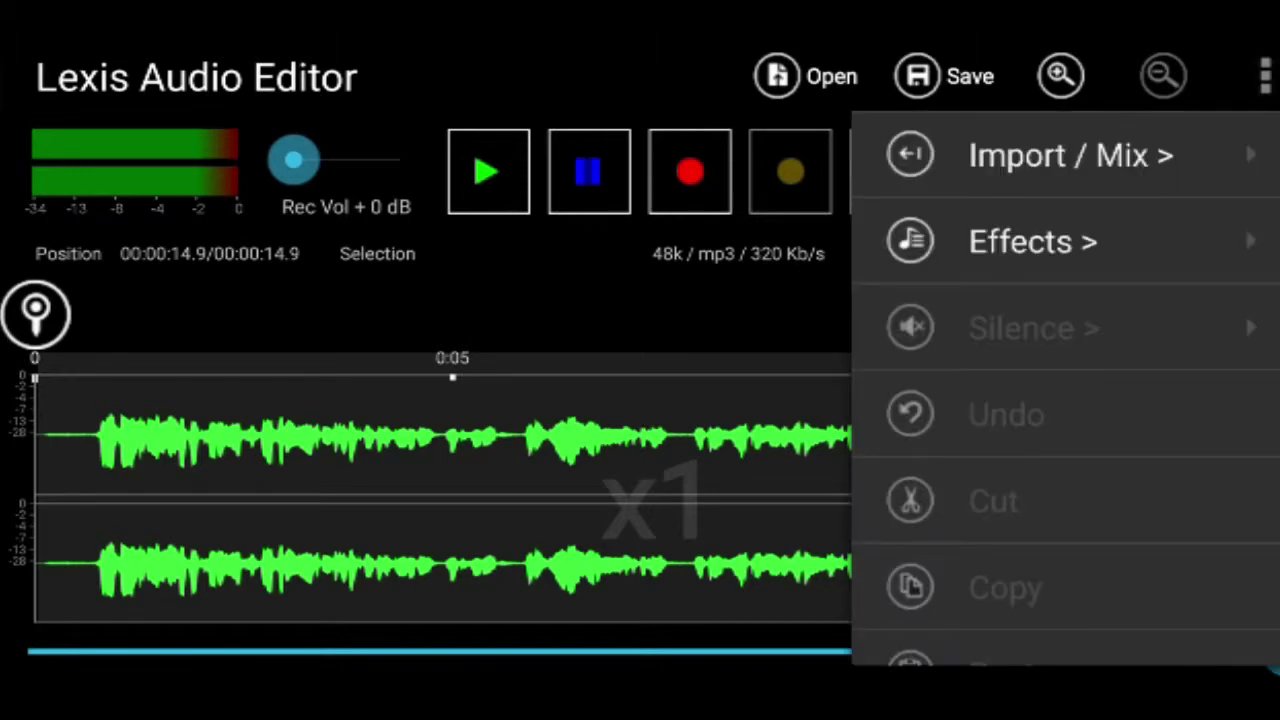
{"action": "left_click", "coordinate": [1033, 241]}
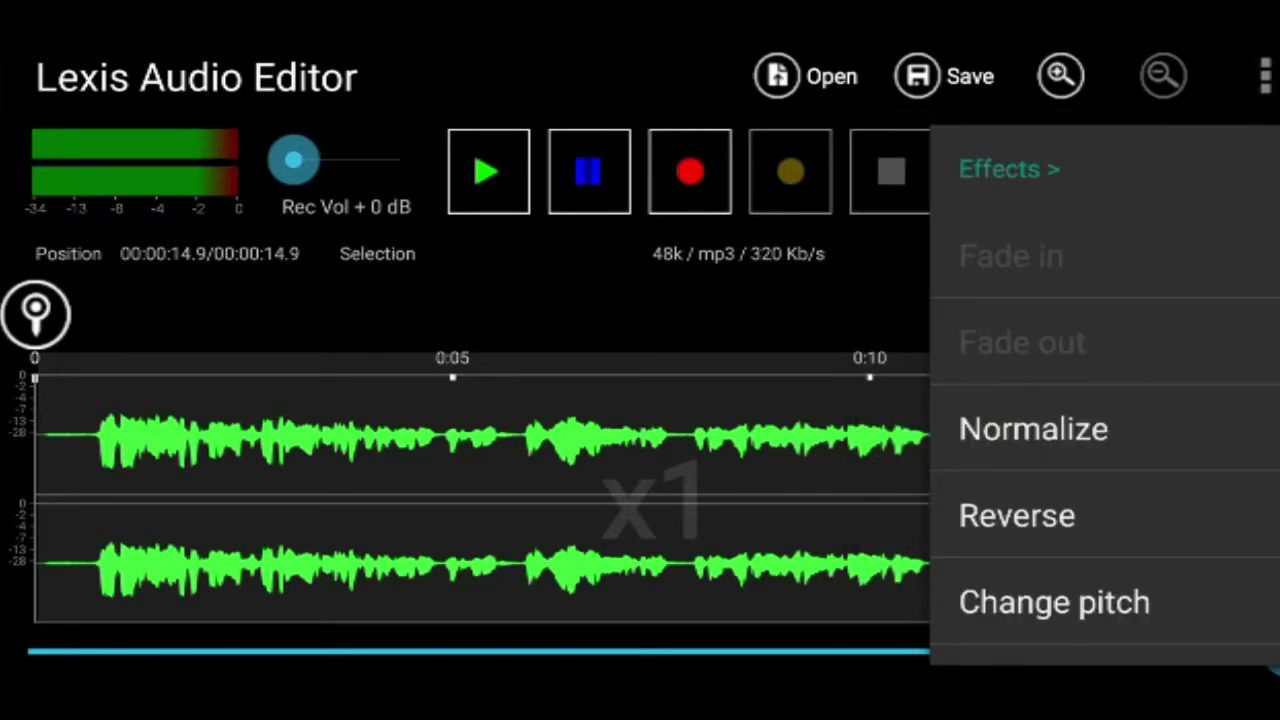
{"action": "left_click", "coordinate": [1033, 429]}
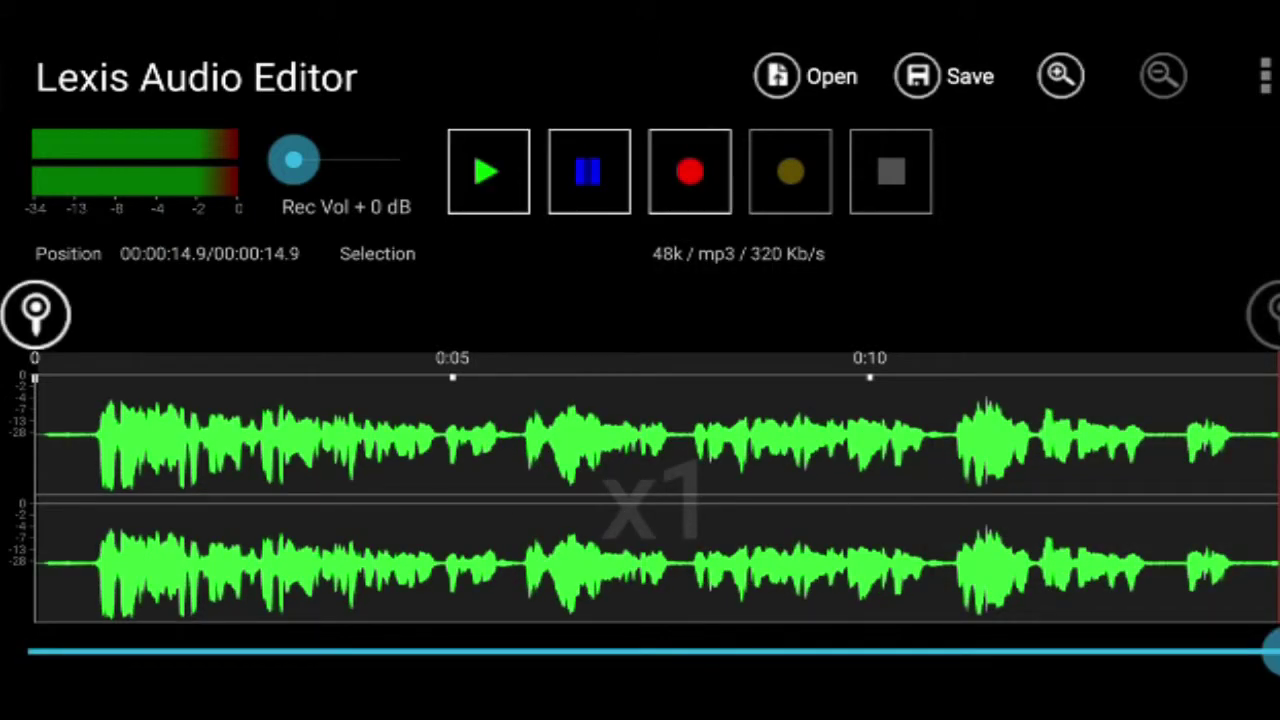
{"action": "left_click", "coordinate": [488, 172]}
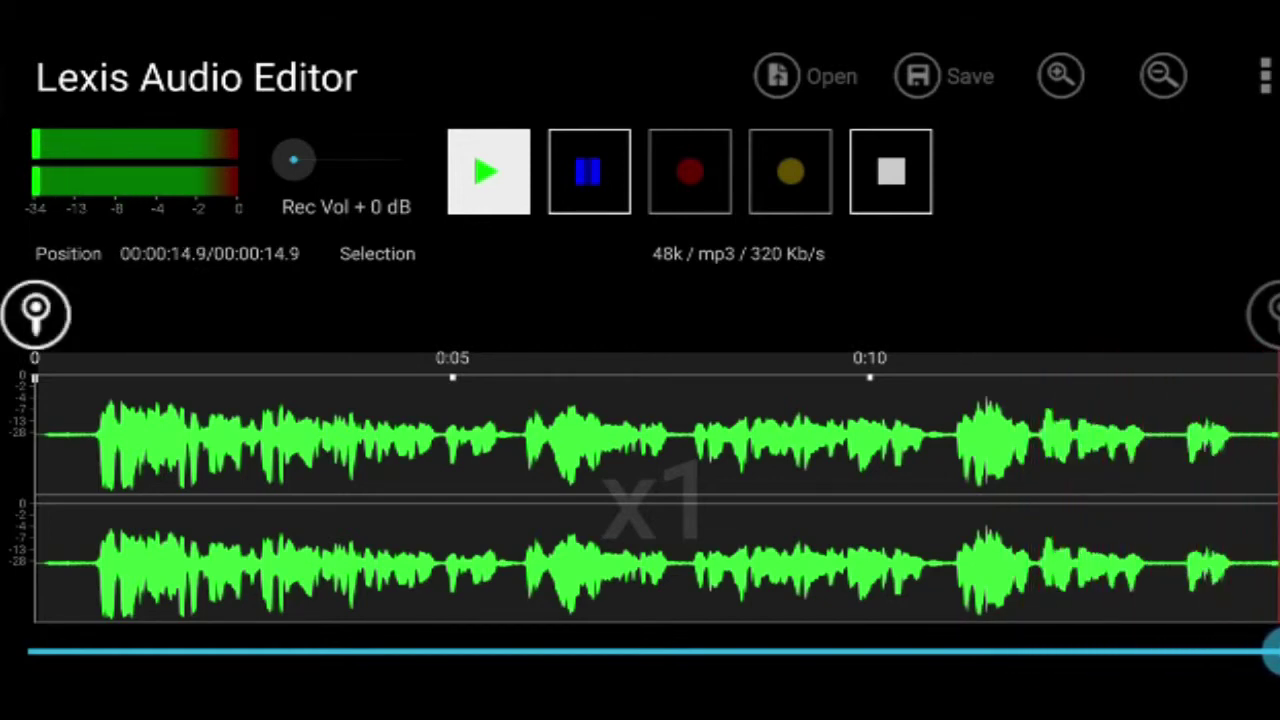
Step: Apply Noise reduction with its default settings, then play the cleaned recording
{"action": "left_click", "coordinate": [1264, 77]}
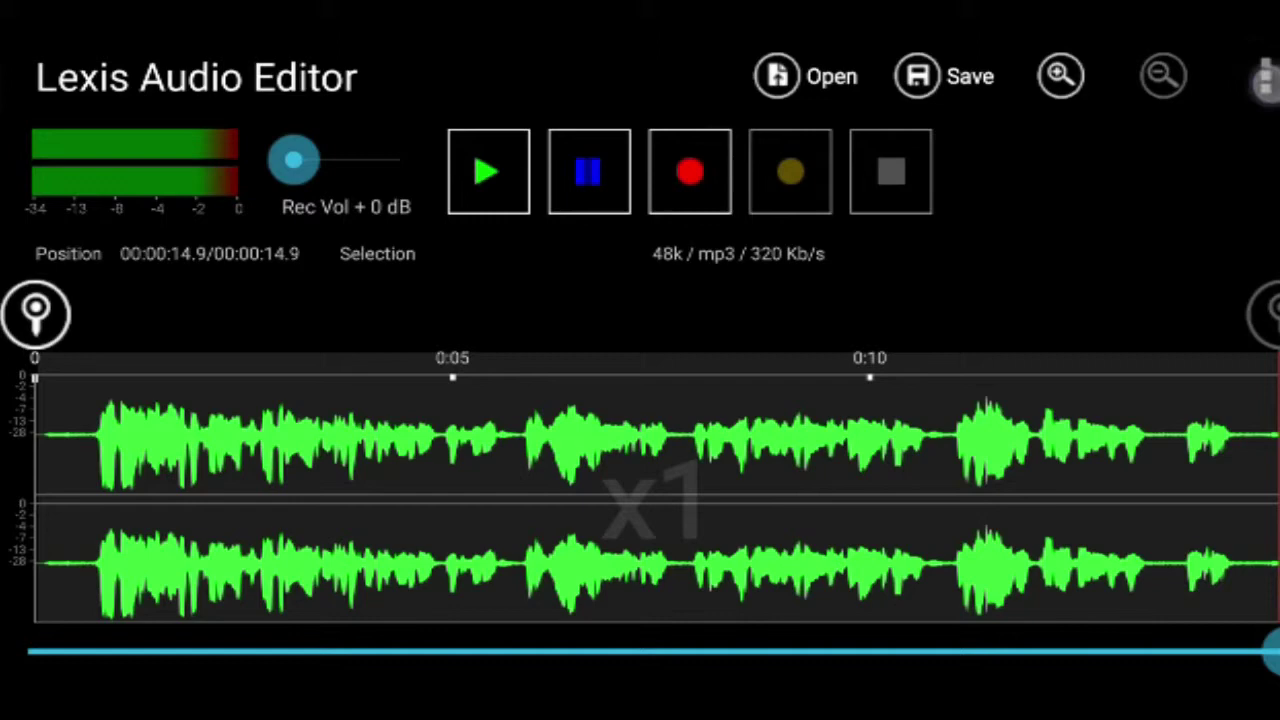
{"action": "left_click", "coordinate": [1033, 241]}
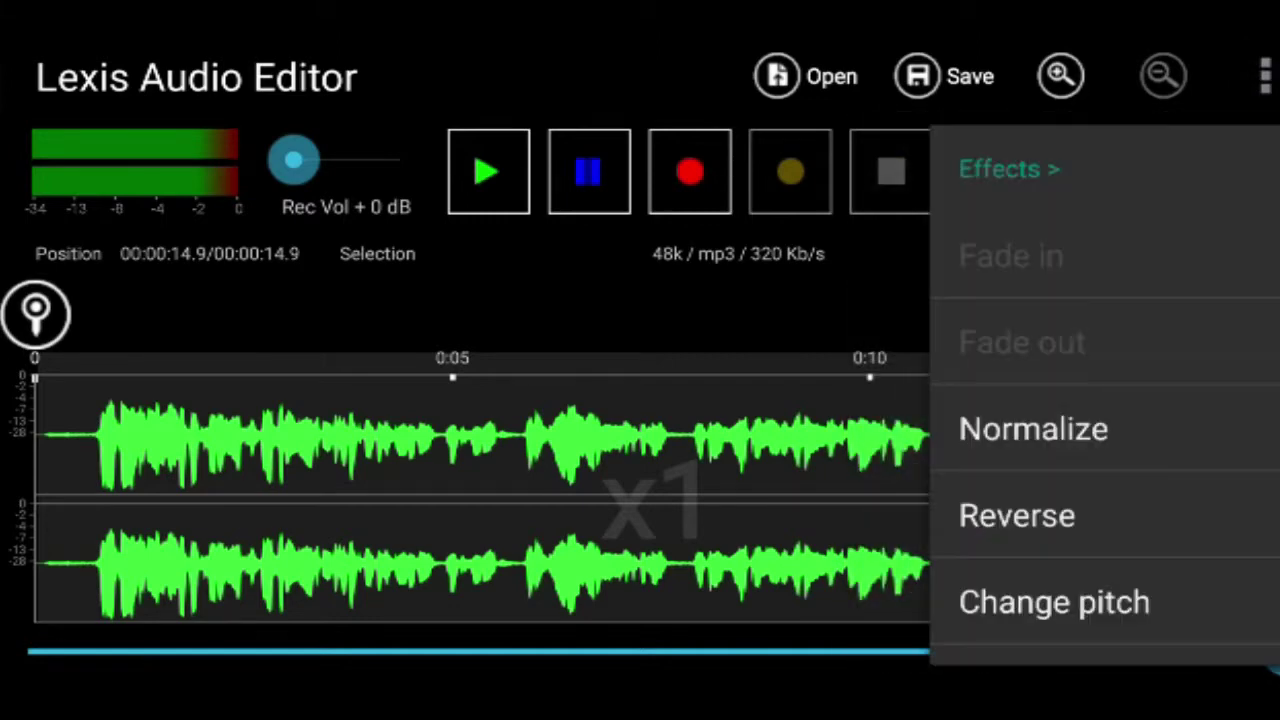
{"action": "left_click_drag", "start_coordinate": [1095, 420], "coordinate": [1108, 150]}
{"action": "left_click_drag", "start_coordinate": [1090, 300], "coordinate": [1086, 130]}
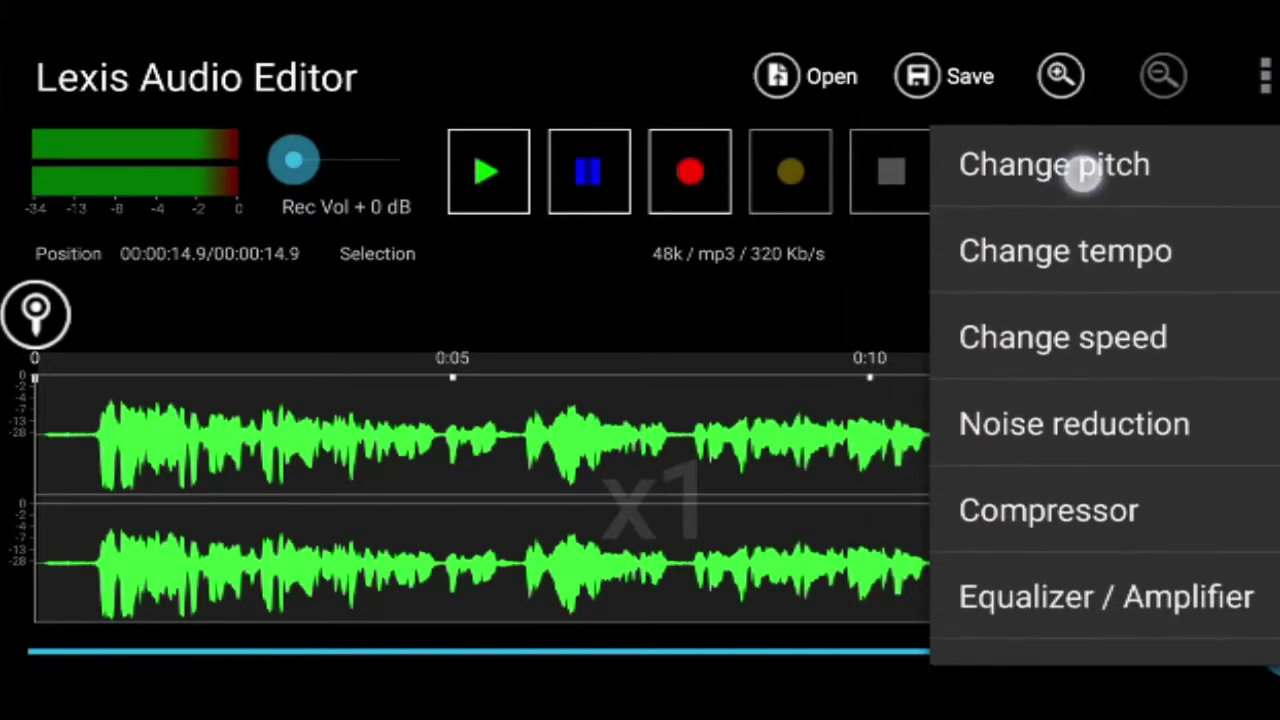
{"action": "left_click", "coordinate": [1064, 380]}
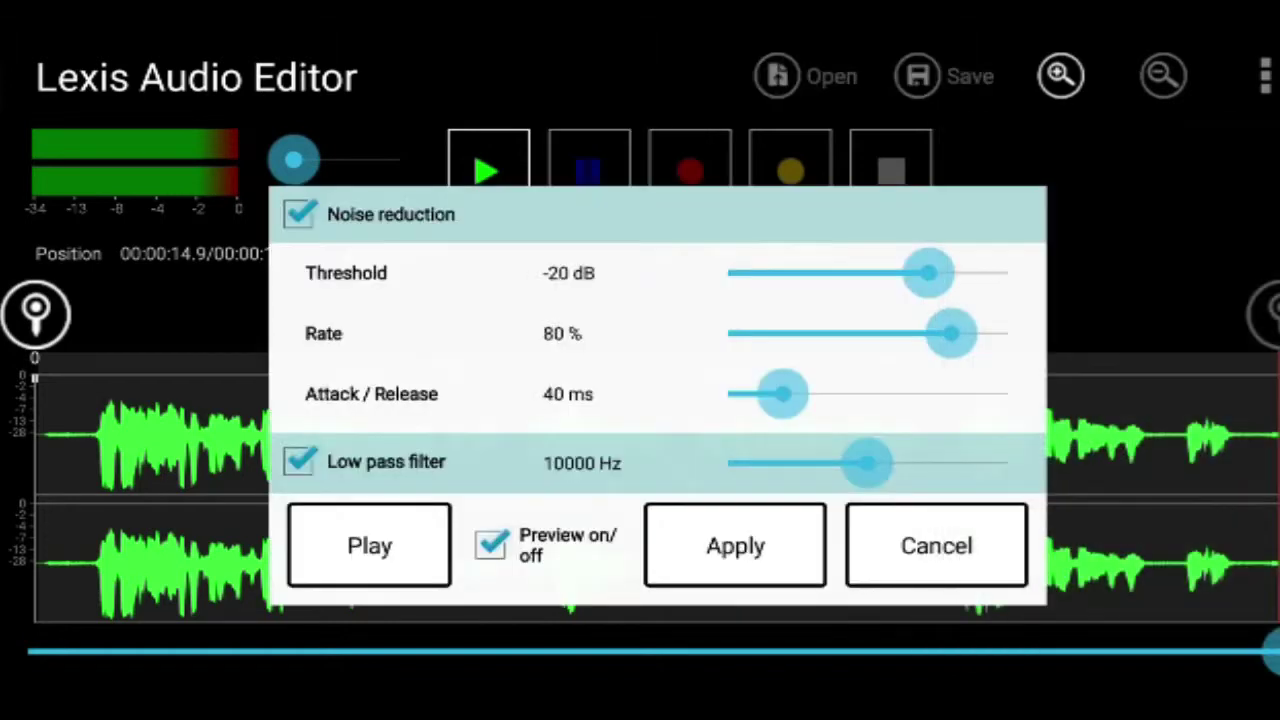
{"action": "left_click", "coordinate": [735, 546]}
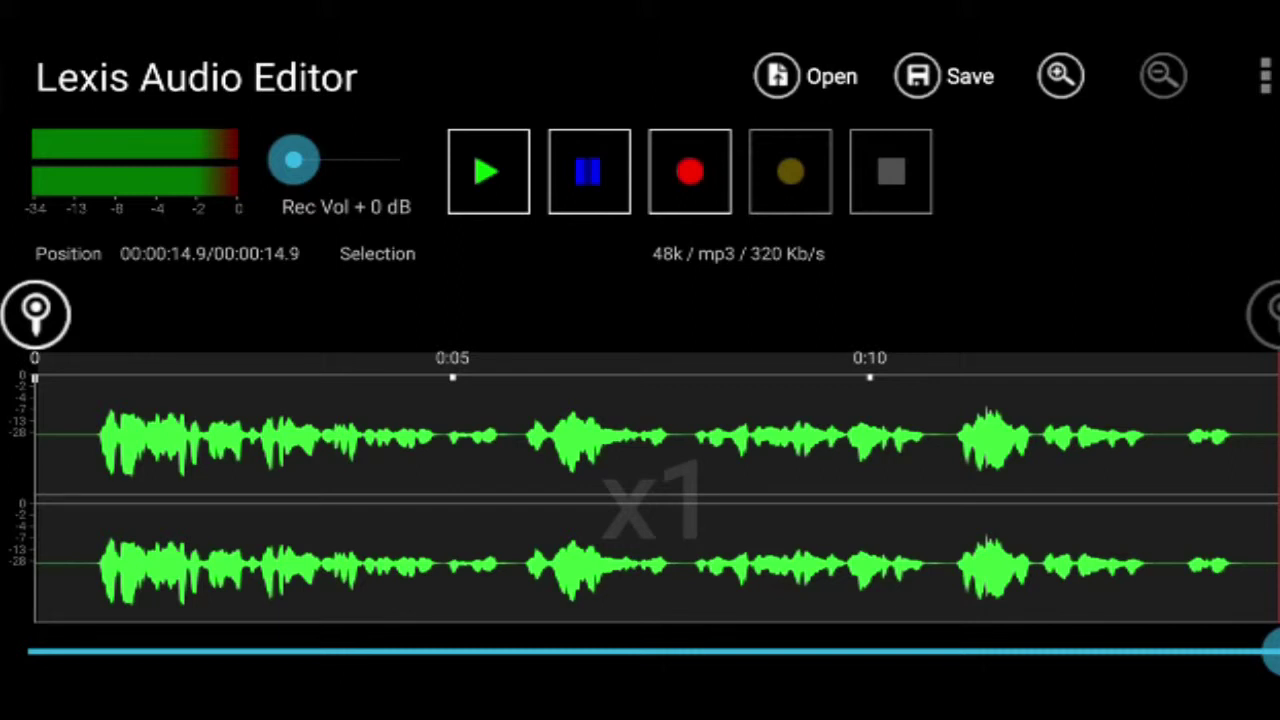
{"action": "left_click", "coordinate": [488, 172]}
Step: In the save dialog, replace the old file name with 'qwe' as a .wav file
{"action": "left_click", "coordinate": [944, 76]}
{"action": "left_click", "coordinate": [300, 686]}
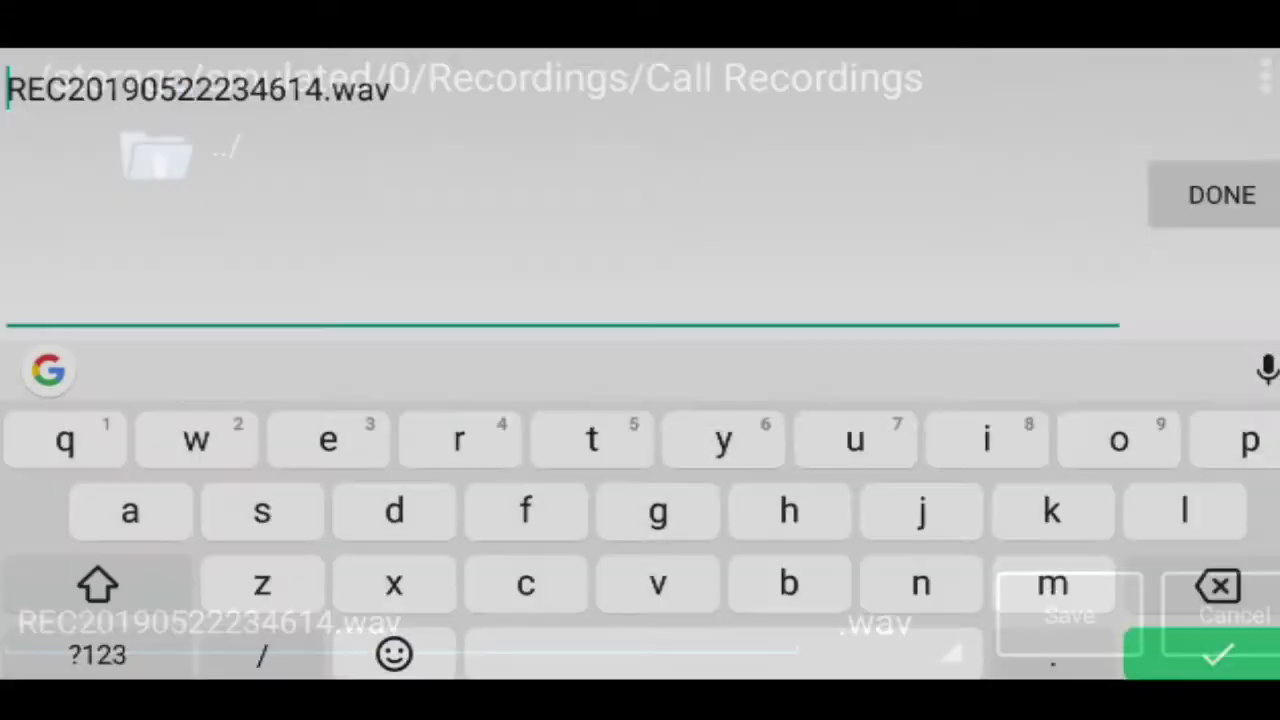
{"action": "left_click", "coordinate": [503, 86]}
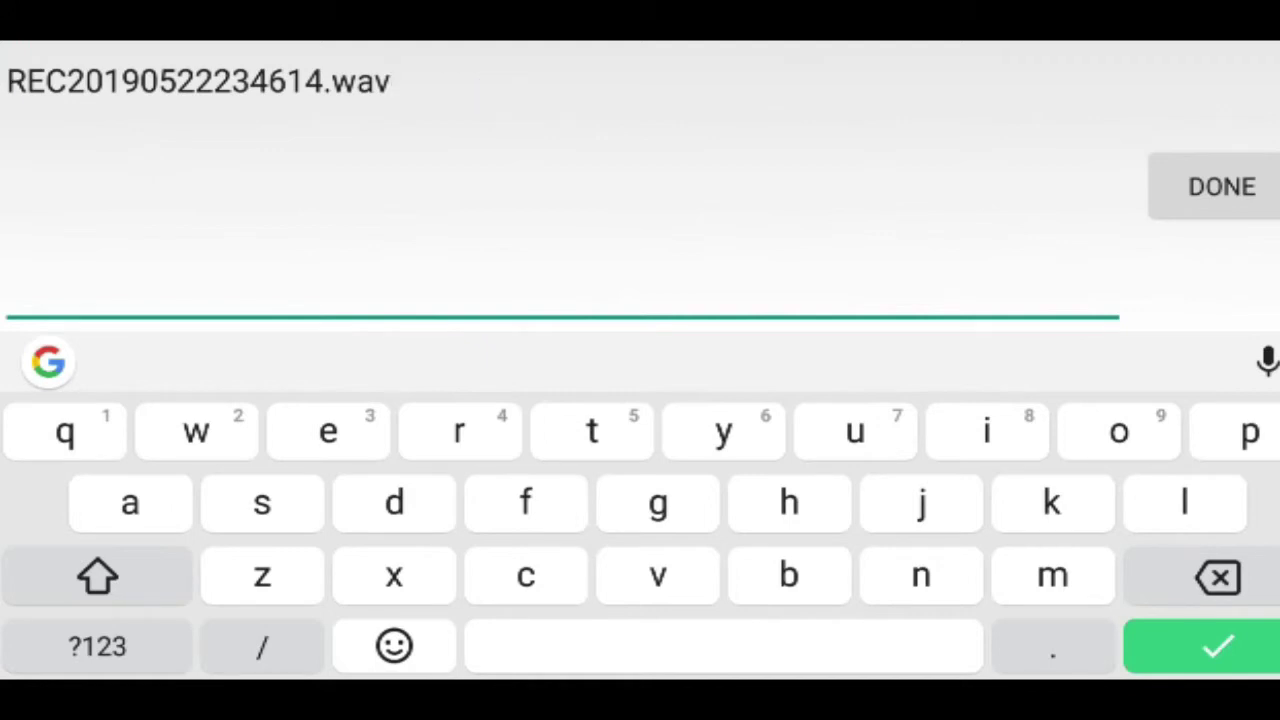
{"action": "left_click_drag", "start_coordinate": [1218, 577], "coordinate": [1218, 577]}
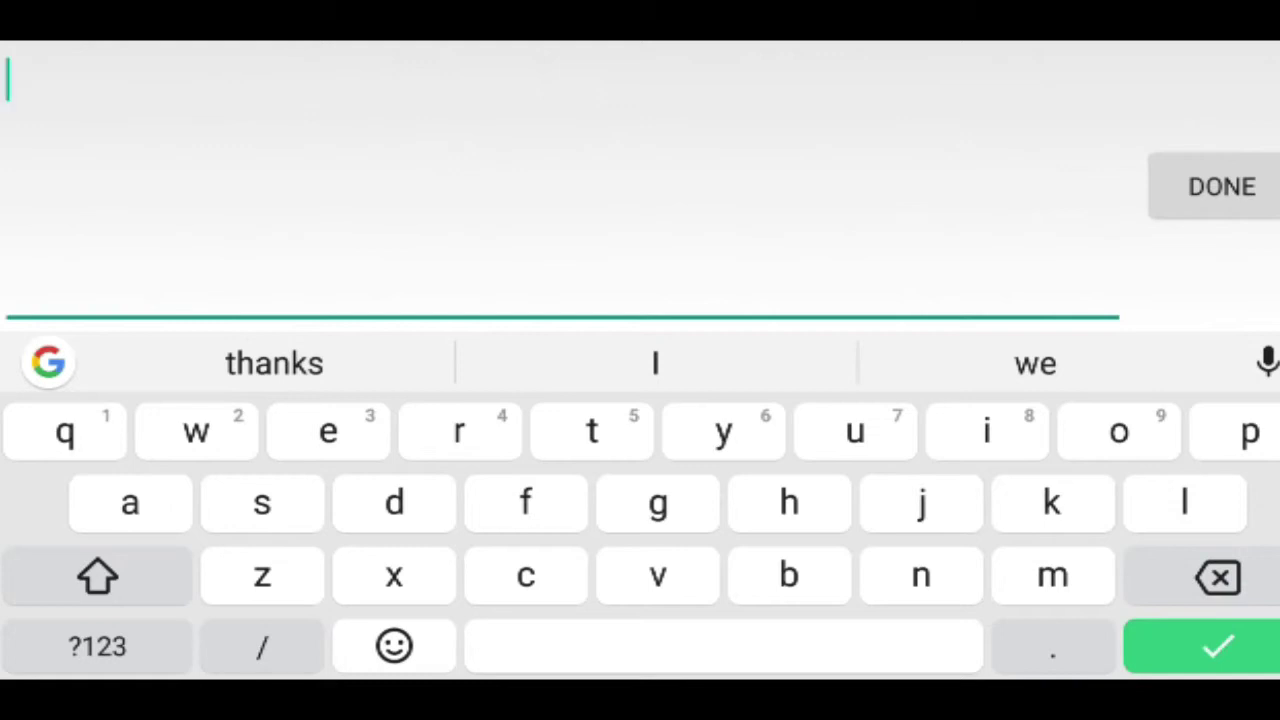
{"action": "left_click", "coordinate": [65, 432]}
{"action": "left_click", "coordinate": [196, 432]}
{"action": "left_click", "coordinate": [328, 432]}
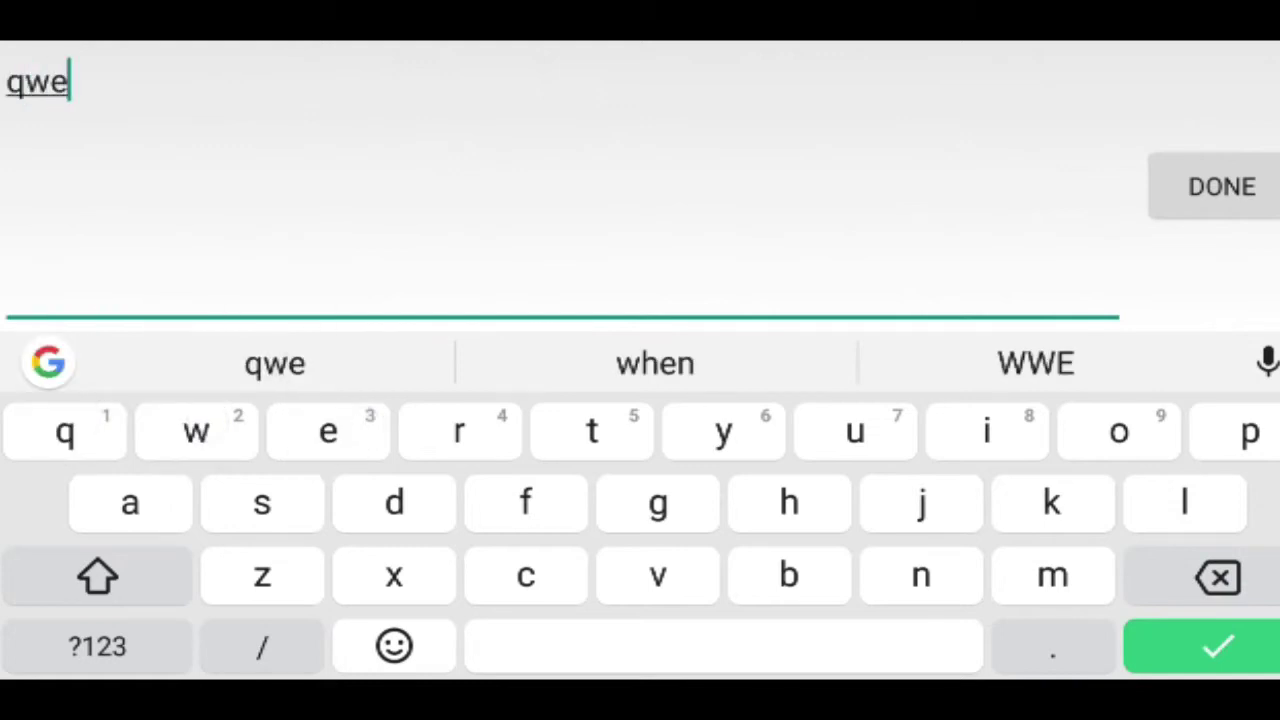
{"action": "left_click", "coordinate": [1222, 186]}
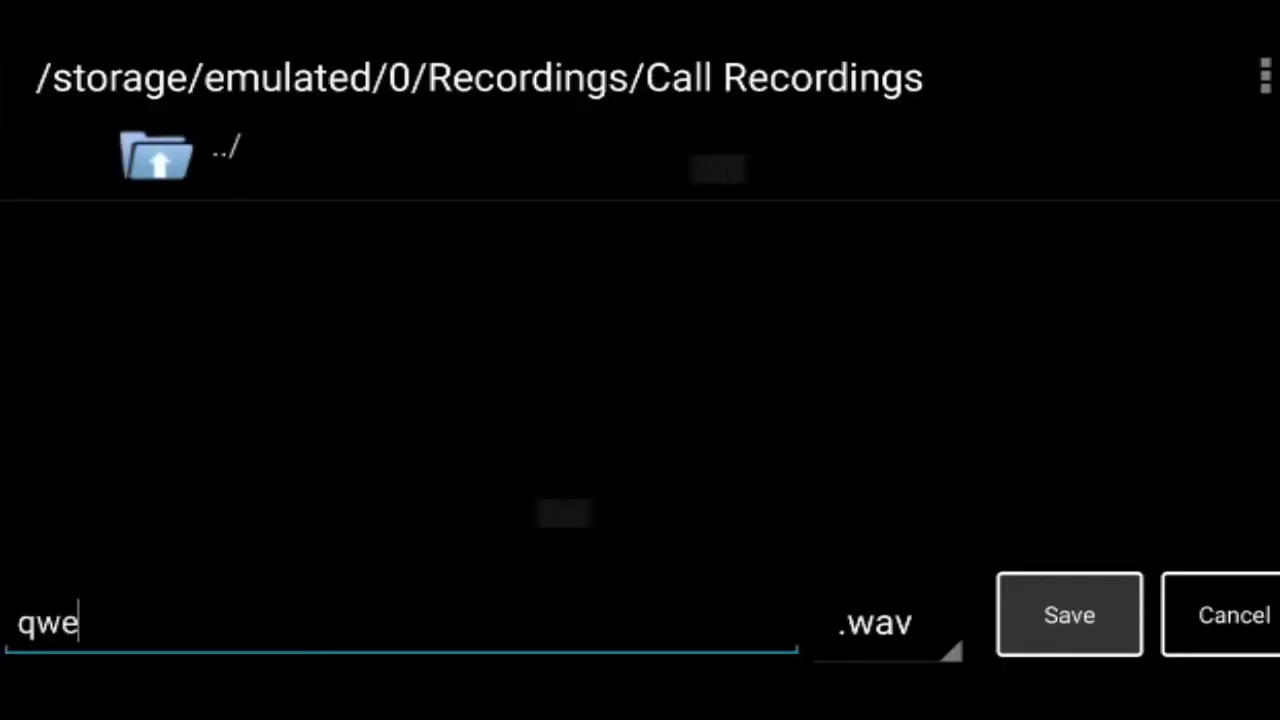